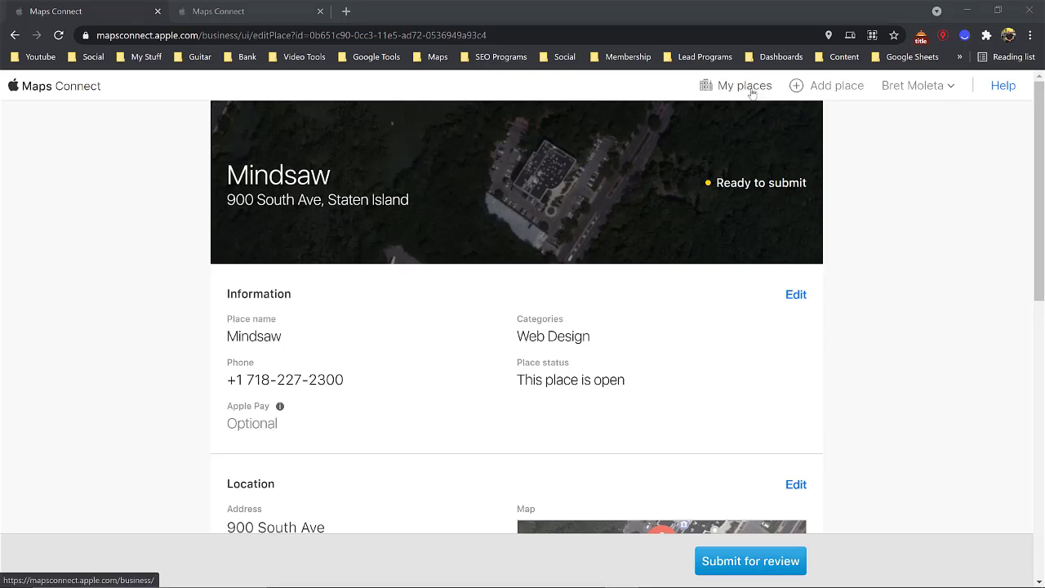
pyautogui.click(751, 88)
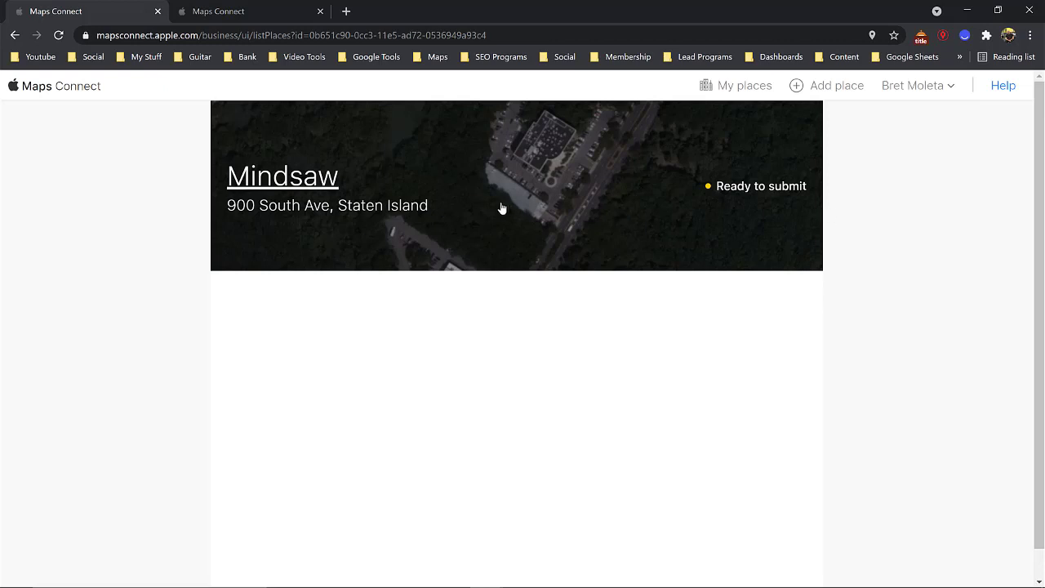
pyautogui.click(309, 190)
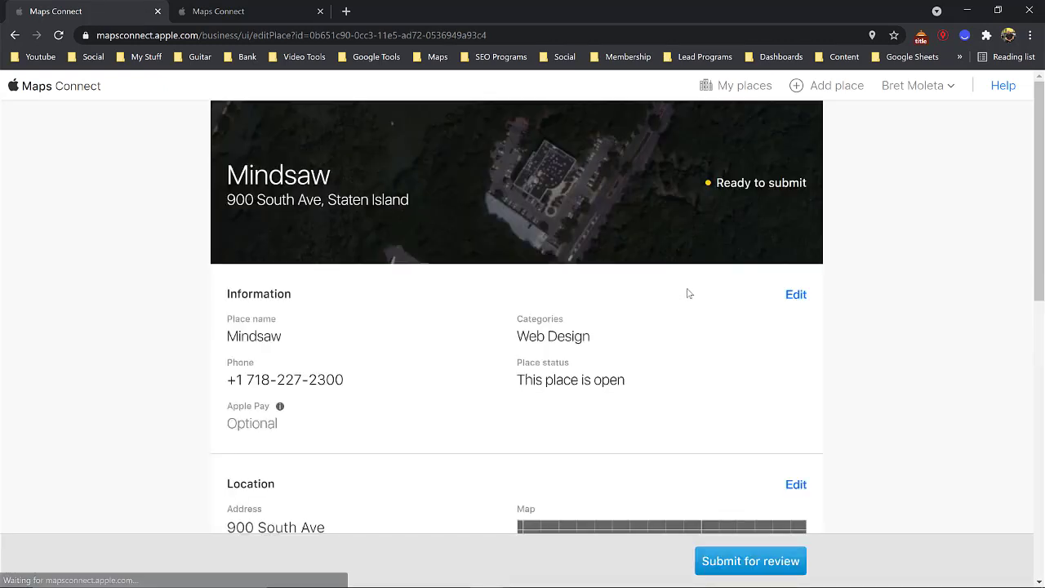
pyautogui.scroll(-2, 881, 294)
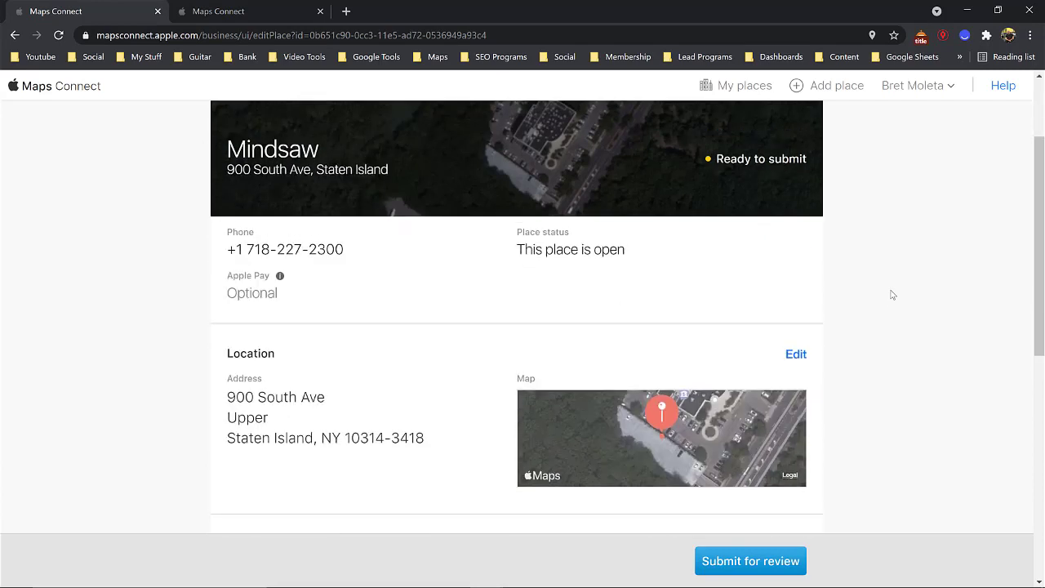
pyautogui.scroll(2, 892, 295)
pyautogui.scroll(-2, 892, 294)
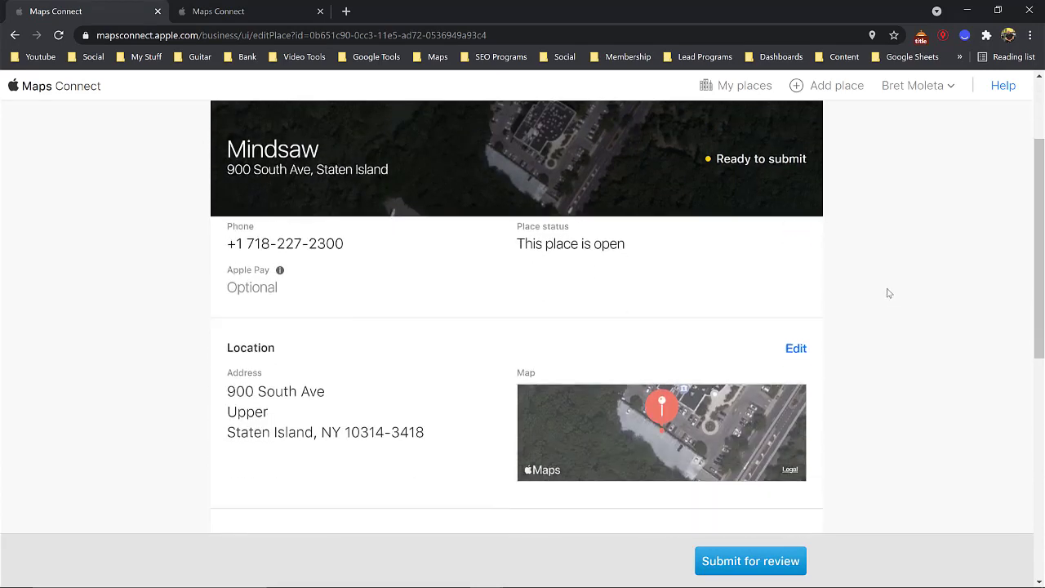
pyautogui.scroll(1, 887, 293)
pyautogui.scroll(1, 886, 293)
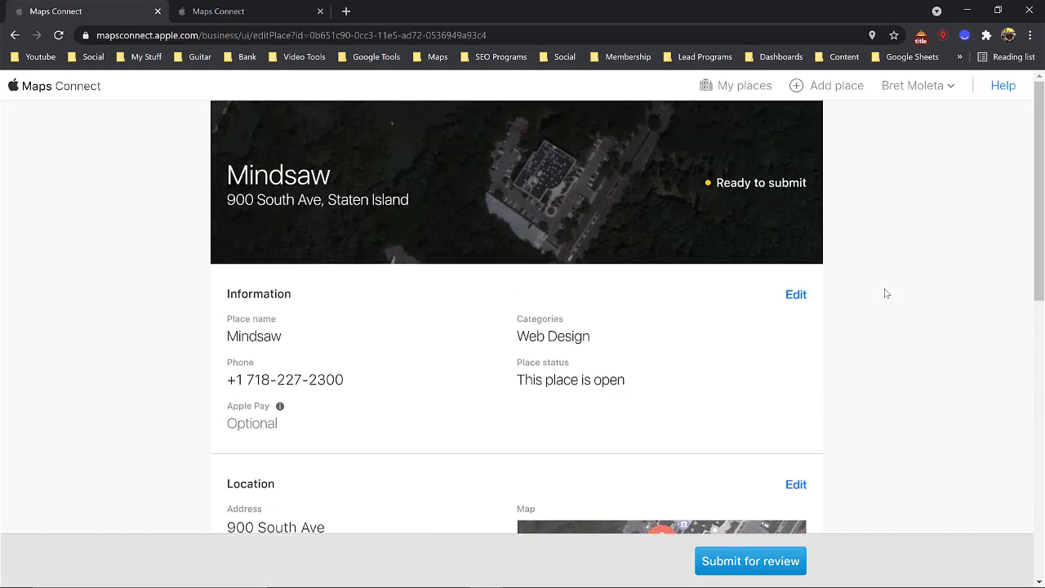
pyautogui.scroll(-6, 887, 293)
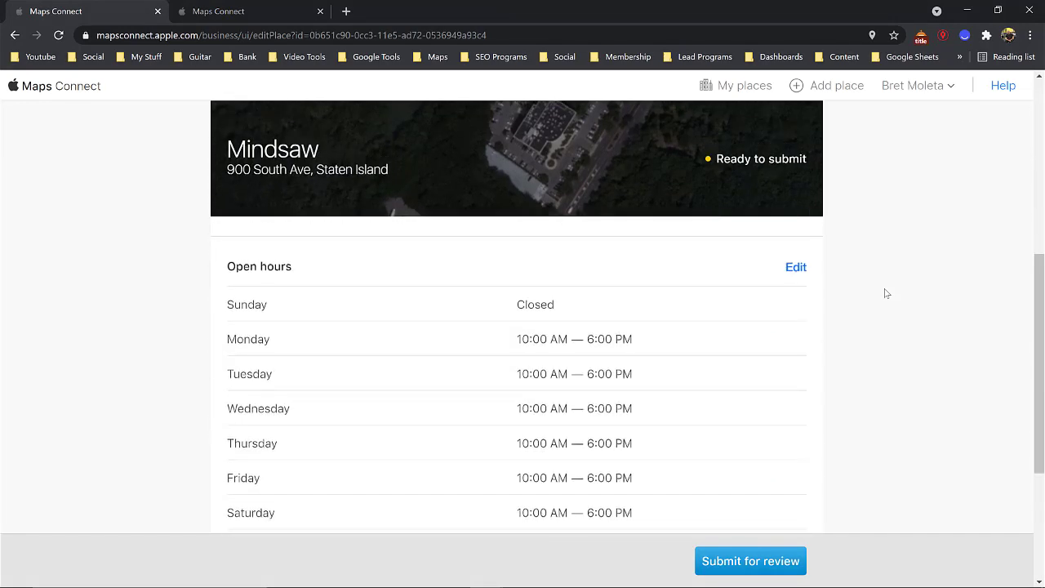
pyautogui.scroll(-3, 886, 293)
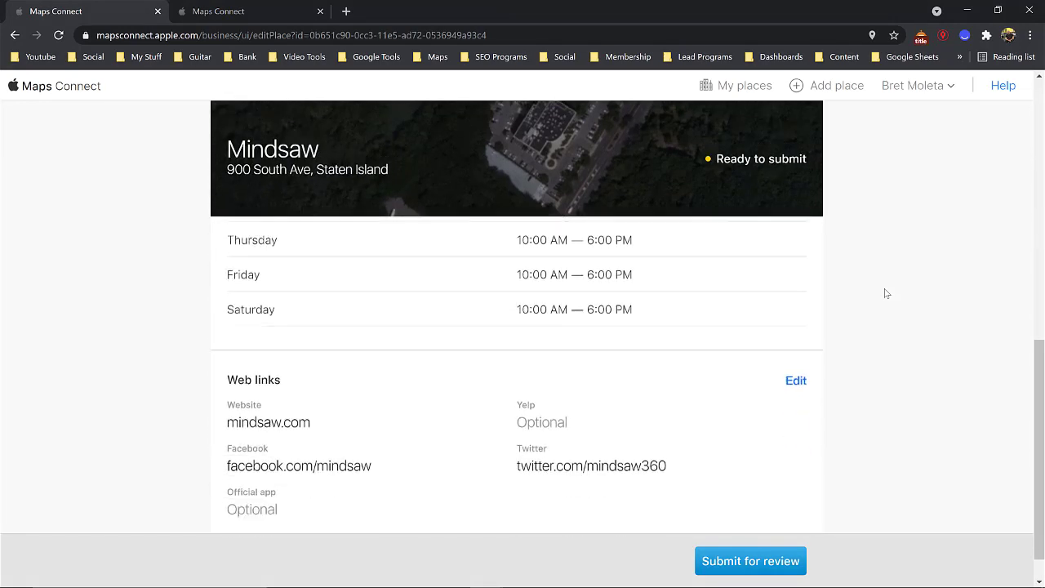
pyautogui.scroll(-1, 886, 293)
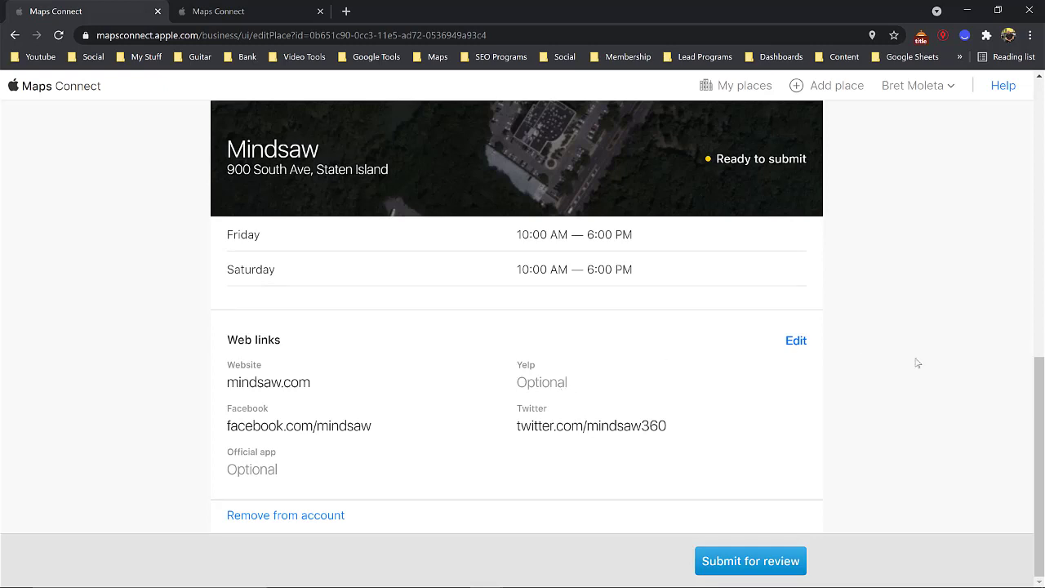
pyautogui.moveTo(1038, 414); pyautogui.dragTo(1015, 283)
pyautogui.scroll(-4, 982, 411)
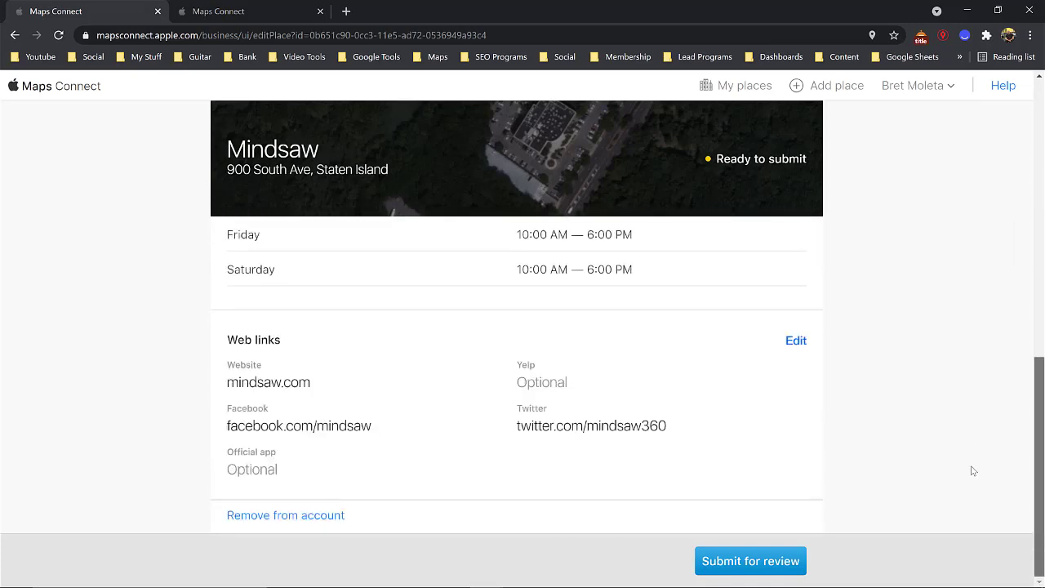
# Submit the Mindsaw Apple Maps listing for Apple's review
pyautogui.click(730, 562)
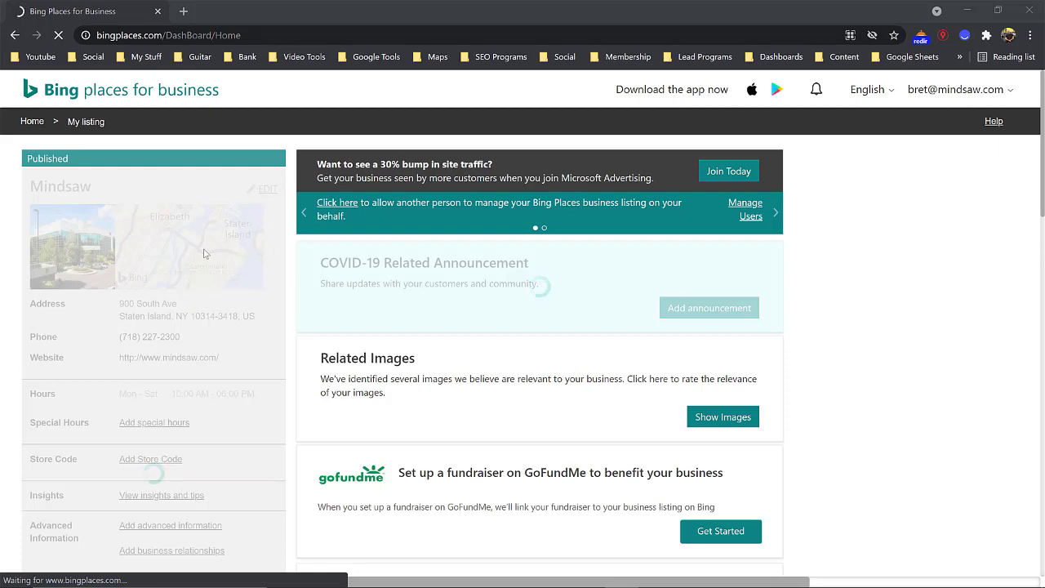
pyautogui.scroll(-2, 204, 253)
pyautogui.scroll(-2, 202, 253)
pyautogui.scroll(-1, 197, 254)
pyautogui.moveTo(408, 584)
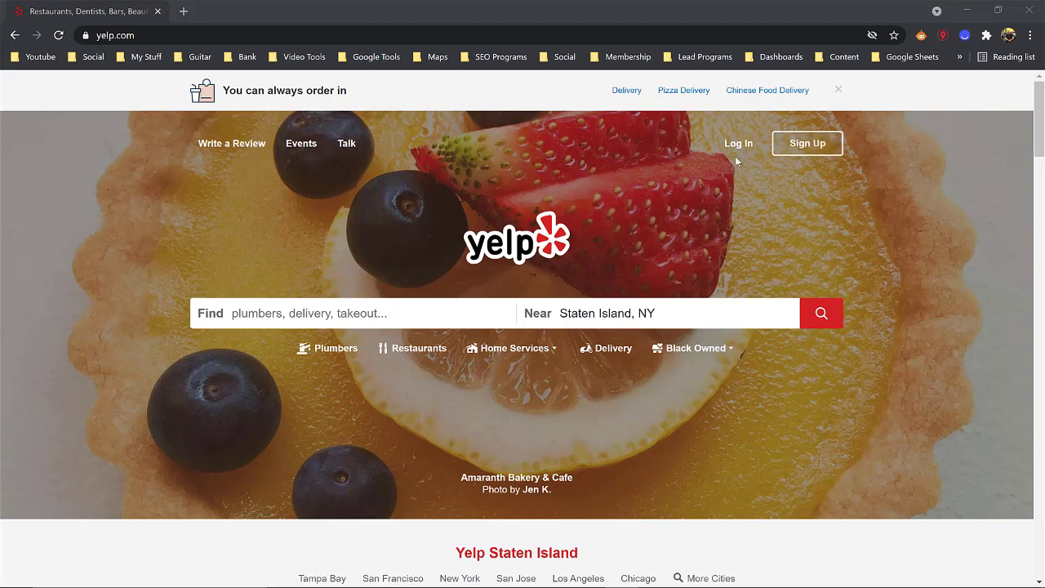
# Log in to the Yelp account
pyautogui.click(800, 145)
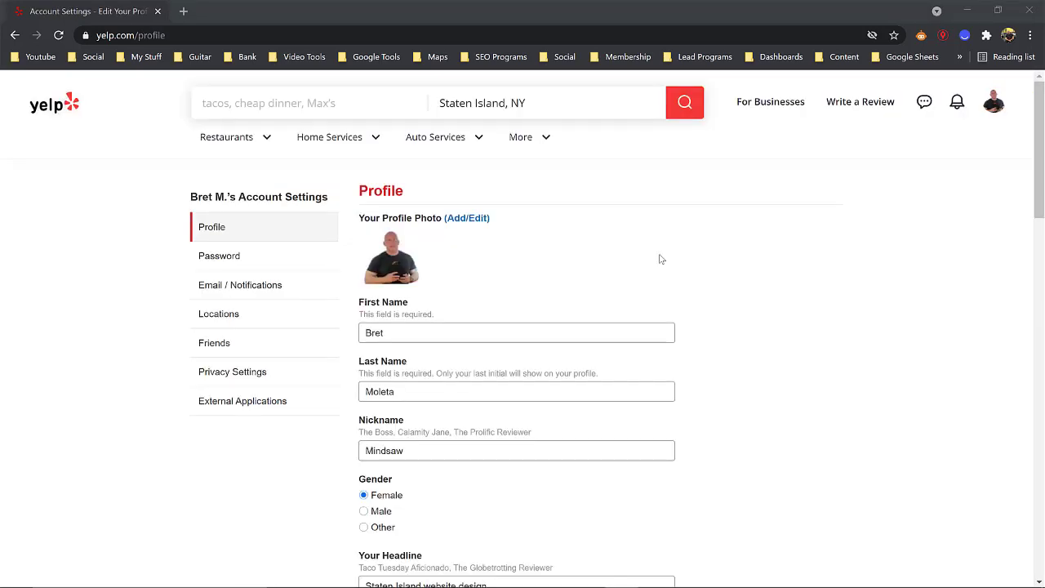
# Select Male under Gender and review the interests, hometown, websites and favorites below
pyautogui.scroll(-2, 558, 324)
pyautogui.scroll(-1, 557, 324)
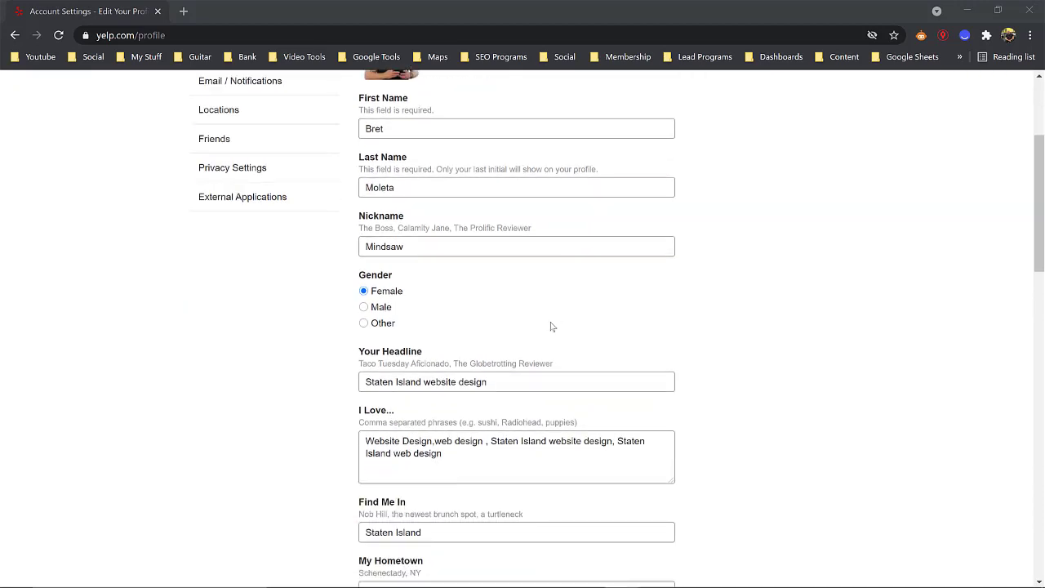
pyautogui.click(364, 306)
pyautogui.scroll(-1, 534, 331)
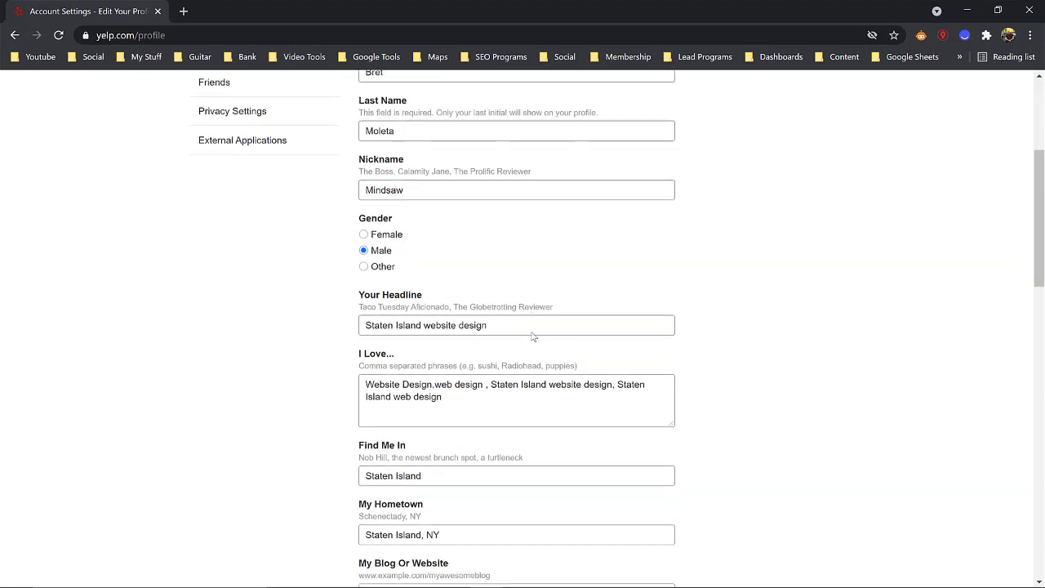
pyautogui.scroll(-2, 532, 336)
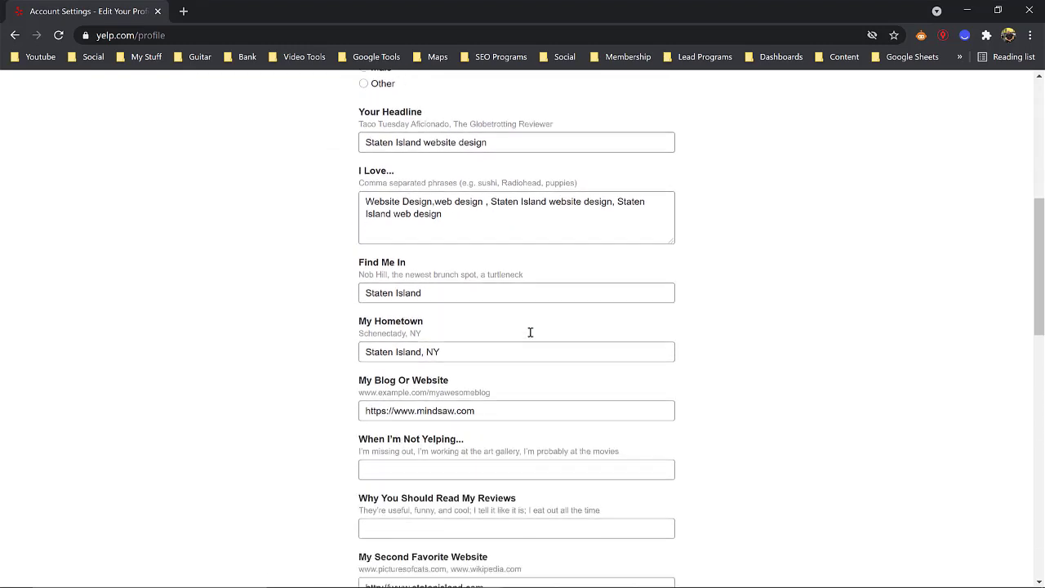
pyautogui.scroll(-1, 529, 336)
pyautogui.scroll(-2, 529, 336)
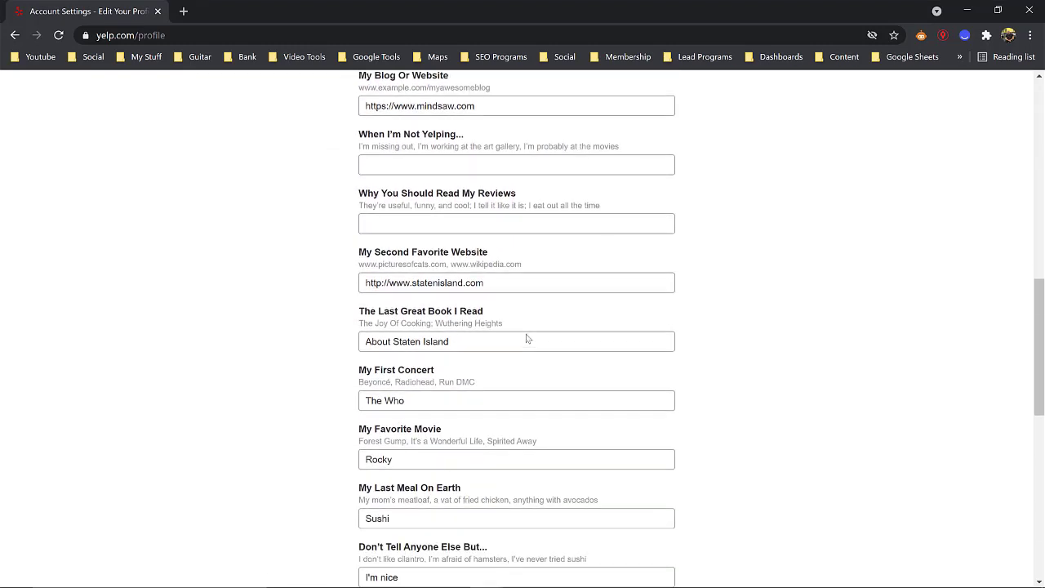
pyautogui.scroll(-2, 525, 334)
pyautogui.scroll(10, 525, 335)
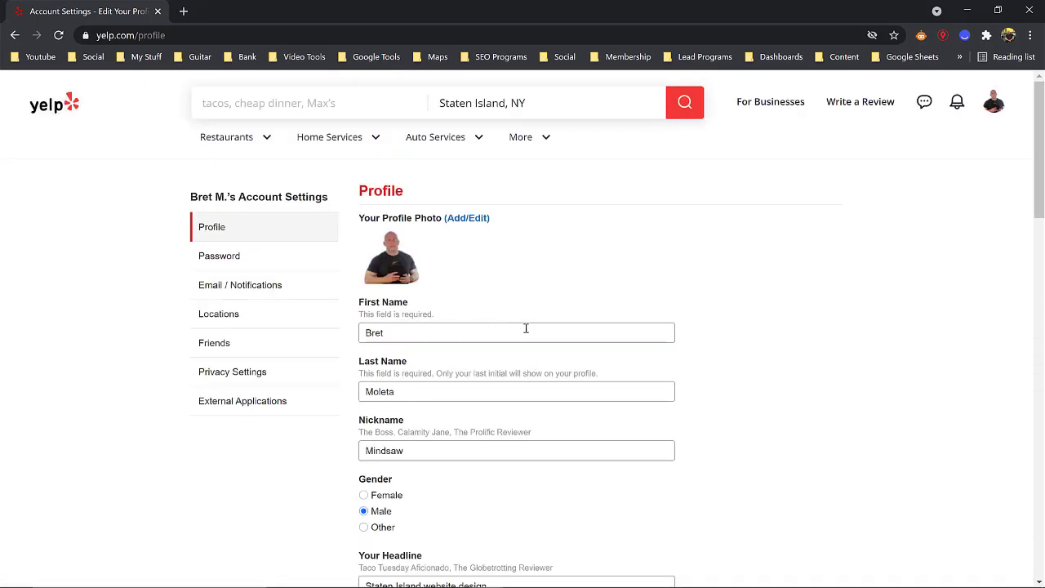
# Open the Locations page listing Mindsaw as the Primary saved location
pyautogui.click(232, 319)
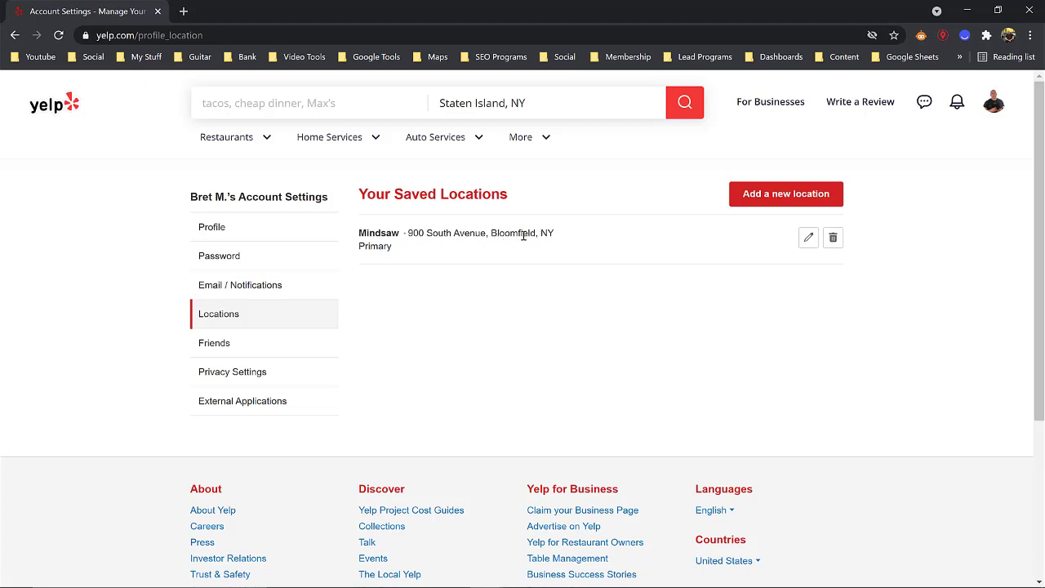
# Open the Mindsaw location editor, close it unsaved, and select 'Bloomfield, NY' in the address
pyautogui.click(808, 239)
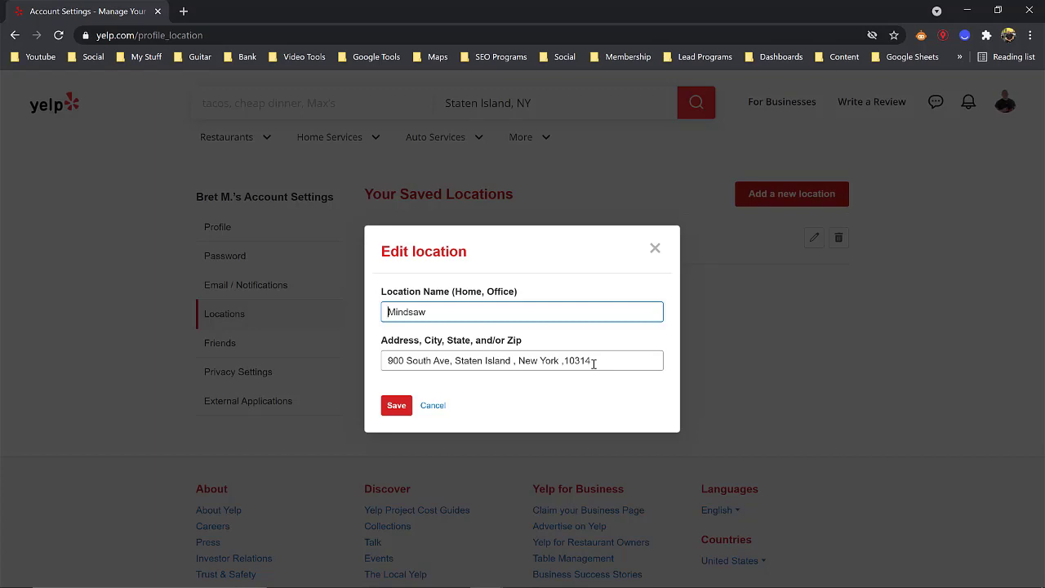
pyautogui.click(433, 406)
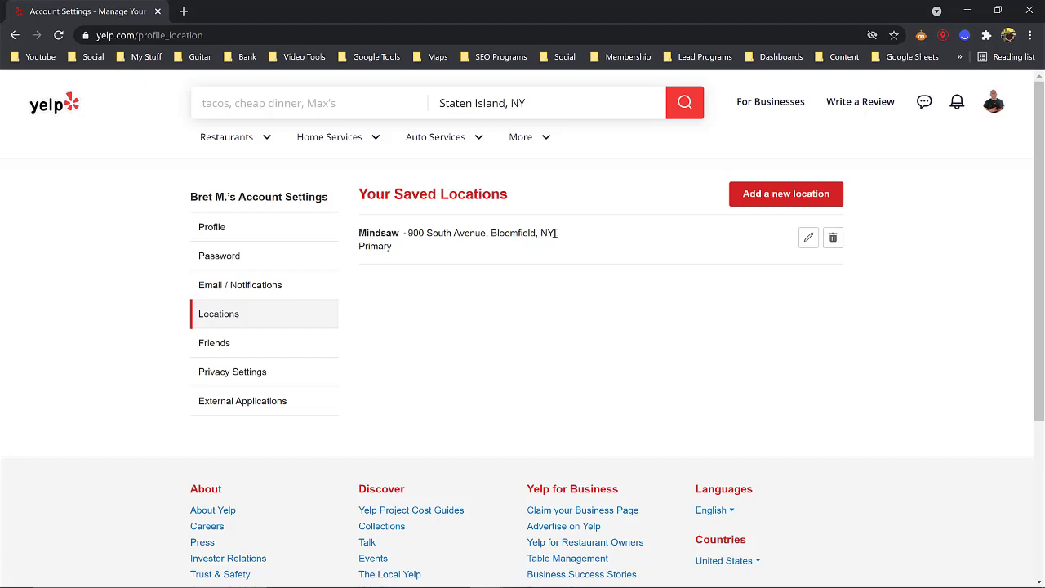
pyautogui.moveTo(554, 233); pyautogui.dragTo(489, 234)
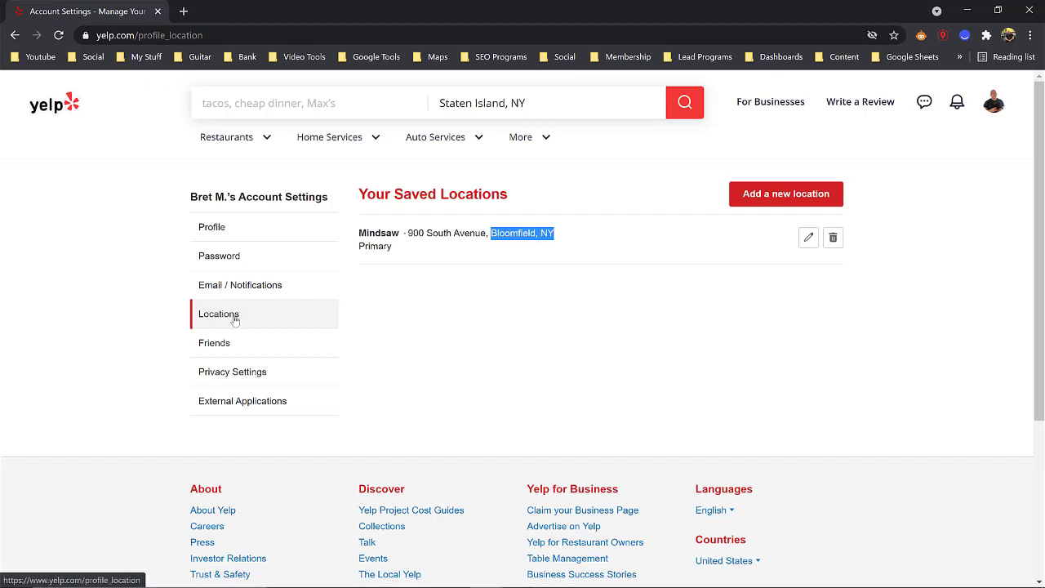
# Open Friends in Account Settings and browse the Manage Friends list
pyautogui.click(222, 349)
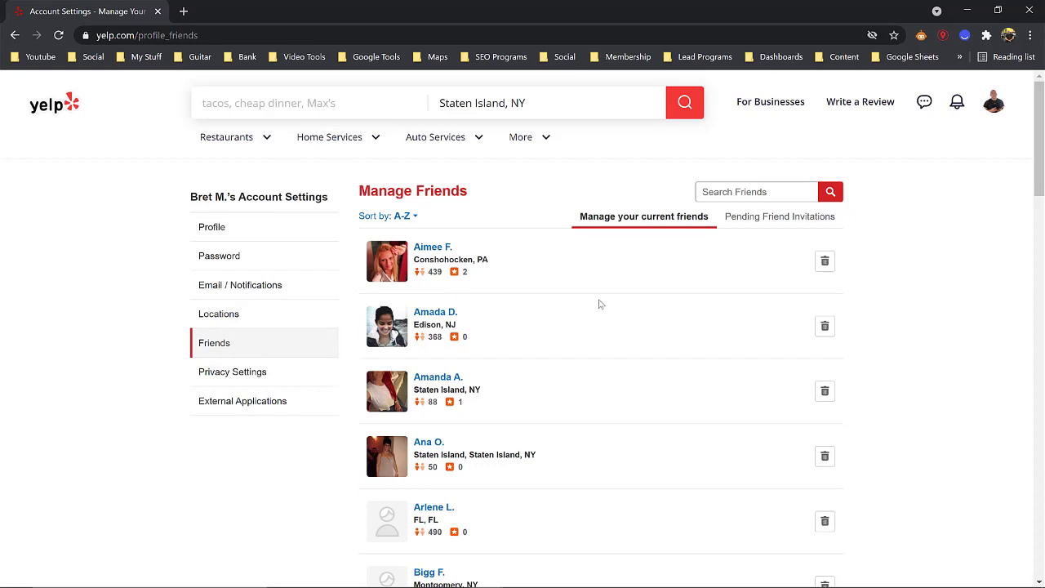
pyautogui.scroll(-1, 599, 306)
pyautogui.scroll(-1, 595, 305)
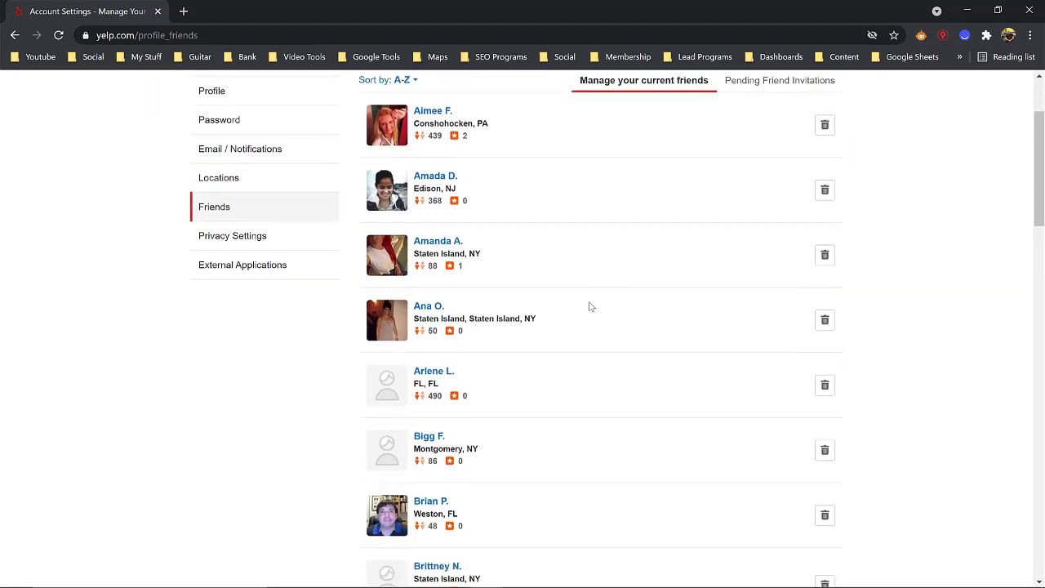
pyautogui.scroll(-4, 591, 306)
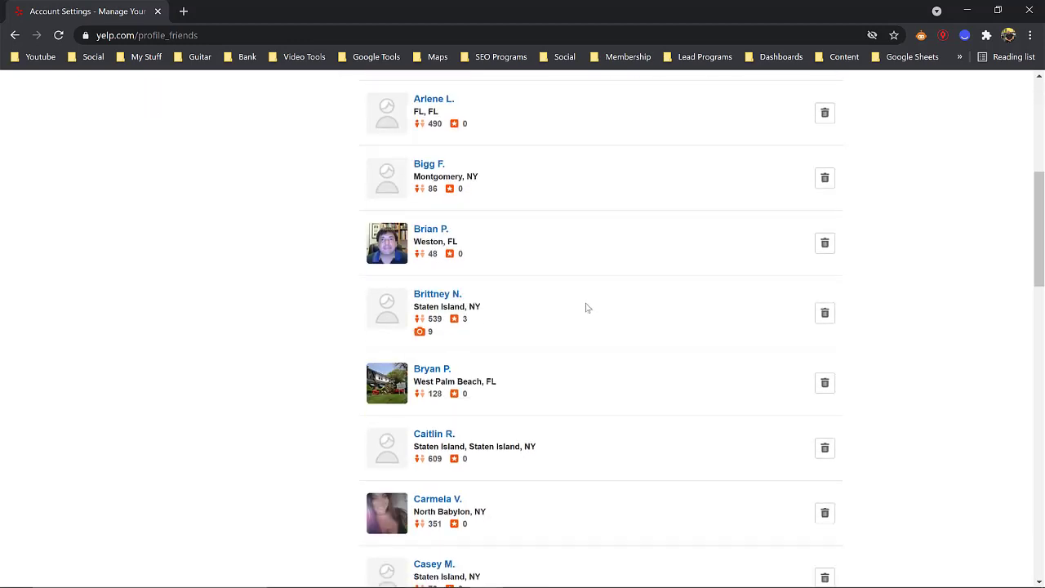
pyautogui.scroll(-1, 586, 307)
pyautogui.scroll(6, 584, 308)
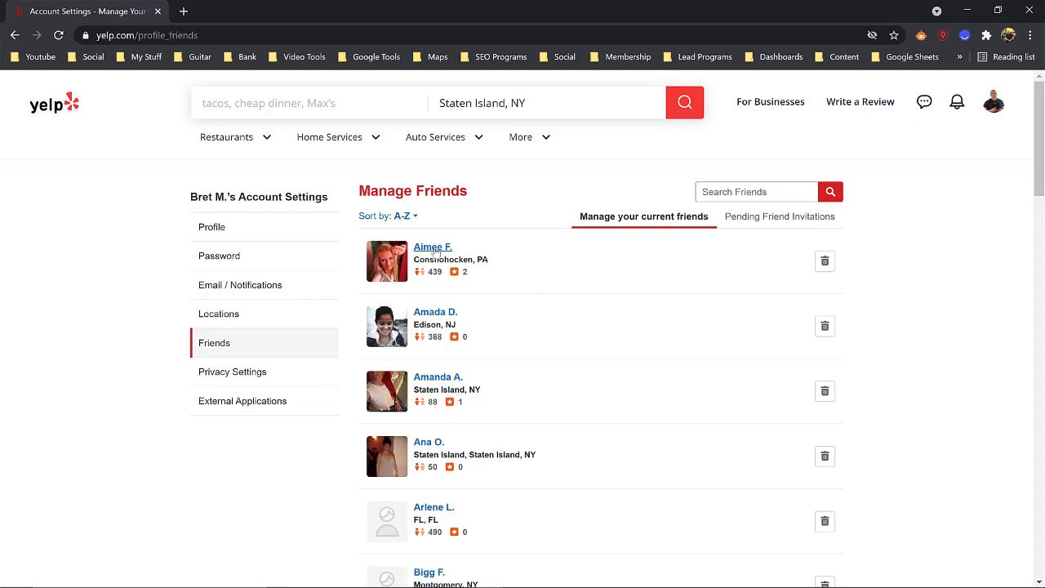
pyautogui.scroll(-3, 472, 314)
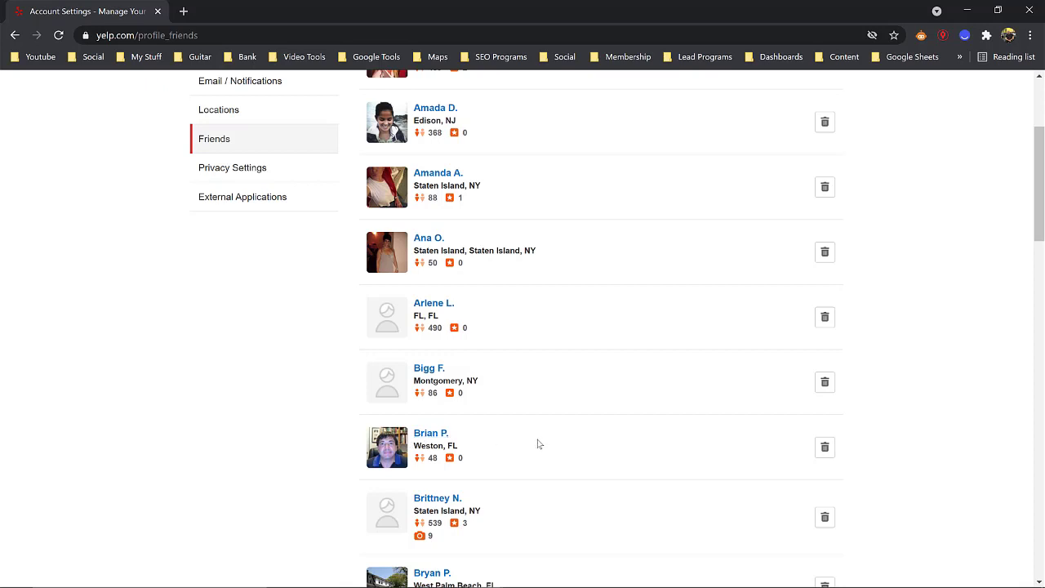
pyautogui.scroll(2, 540, 444)
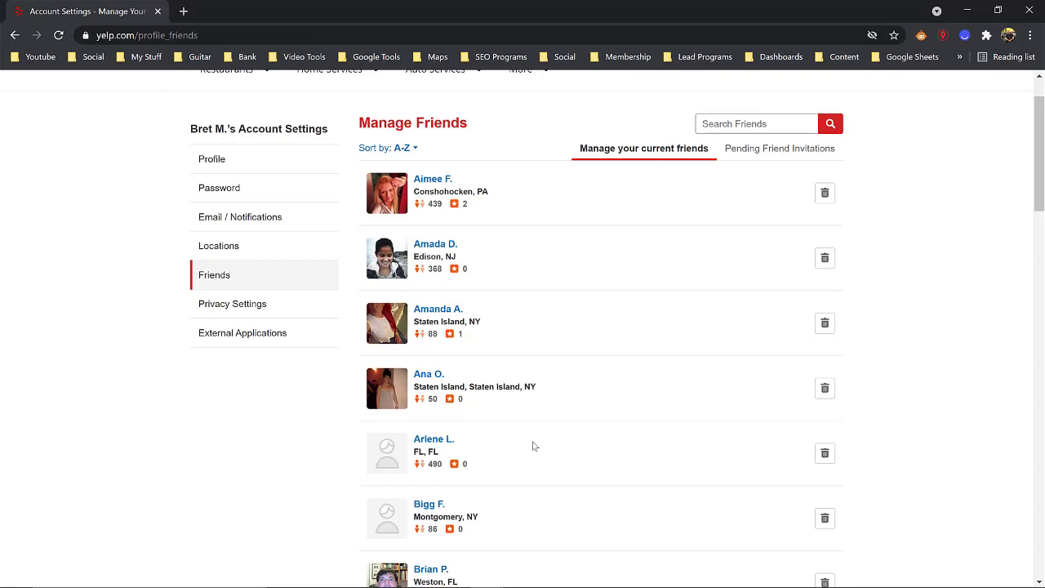
pyautogui.scroll(2, 535, 446)
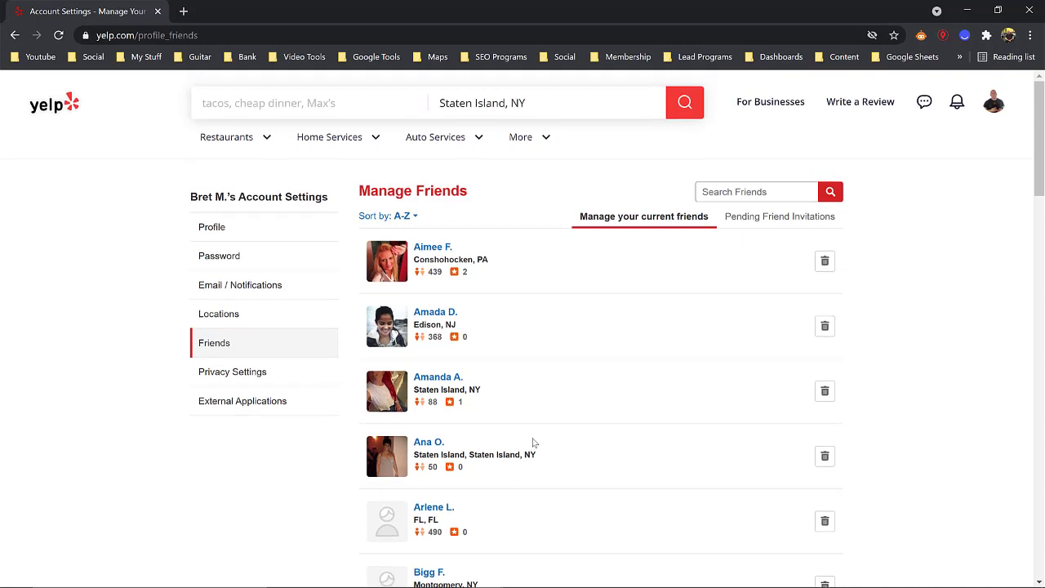
pyautogui.scroll(-3, 535, 443)
pyautogui.scroll(-2, 535, 443)
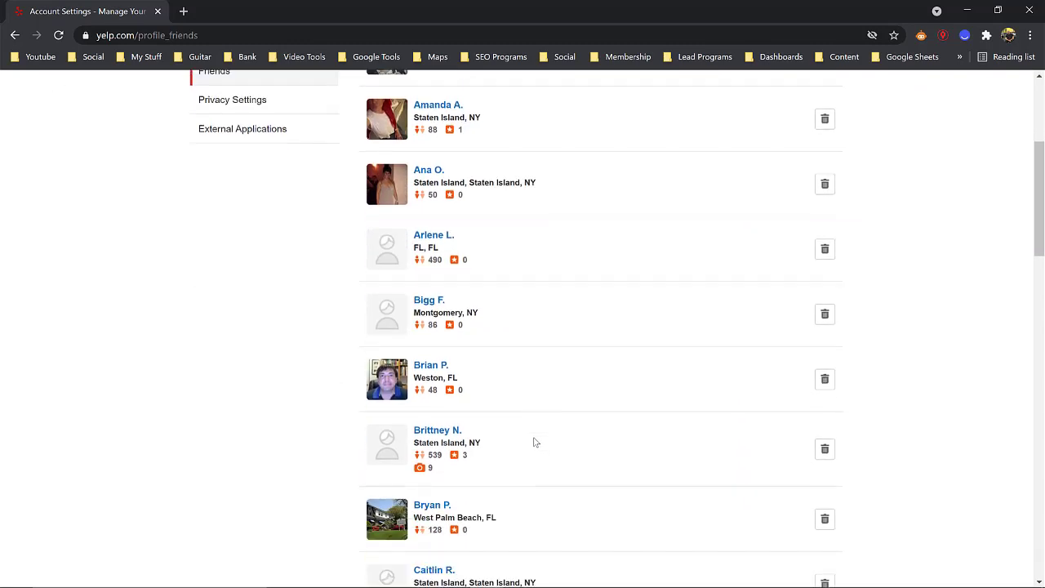
pyautogui.scroll(-4, 534, 443)
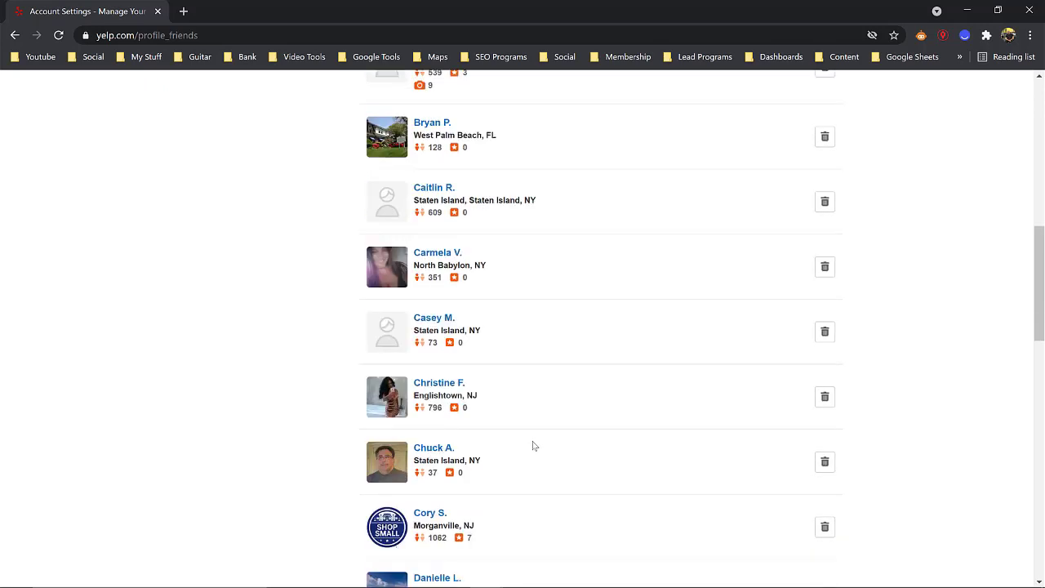
pyautogui.scroll(-2, 534, 446)
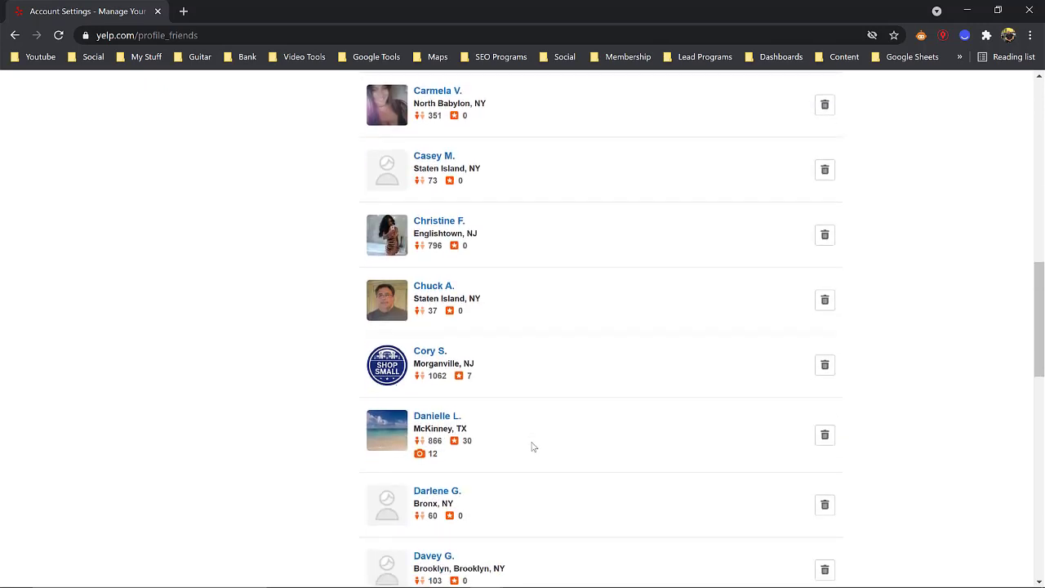
pyautogui.scroll(8, 531, 446)
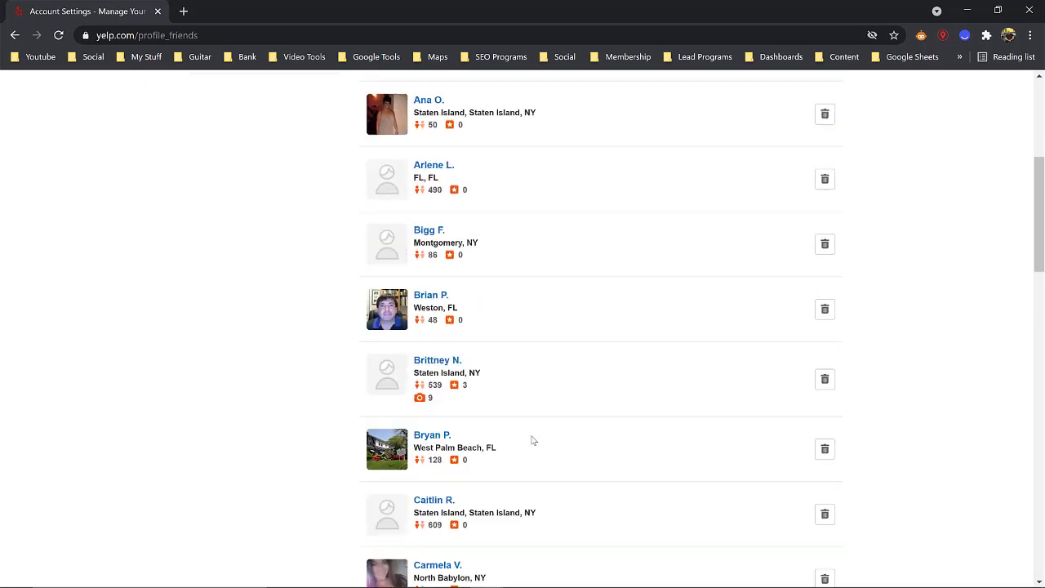
pyautogui.scroll(2, 531, 440)
pyautogui.scroll(-1, 529, 429)
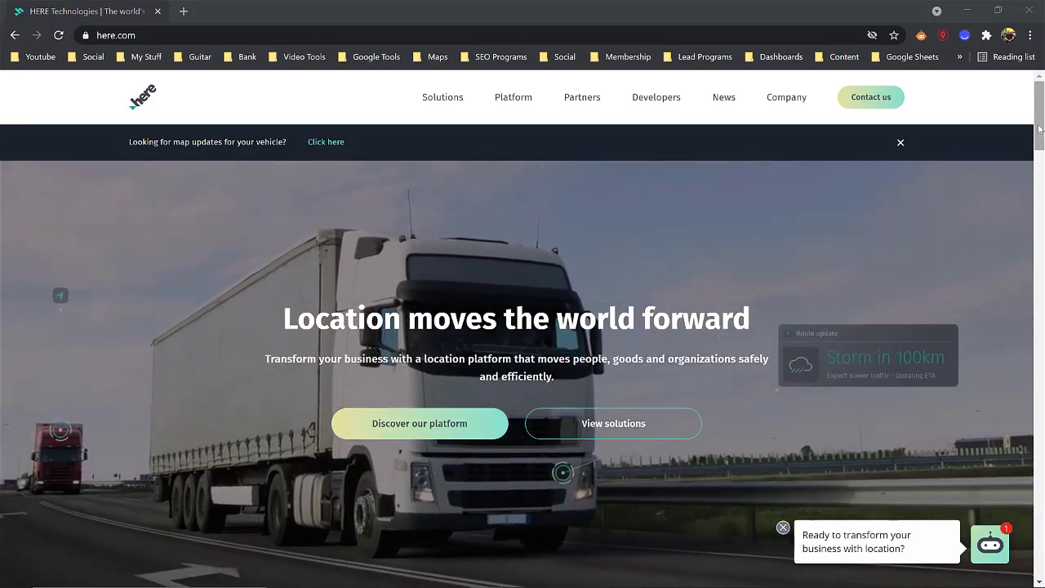
# Open Mindsaw's HERE WeGo listing at 900 South Ave, Staten Island, then return to the HERE tab
pyautogui.moveTo(1040, 129); pyautogui.dragTo(1016, 496)
pyautogui.scroll(-5, 1016, 496)
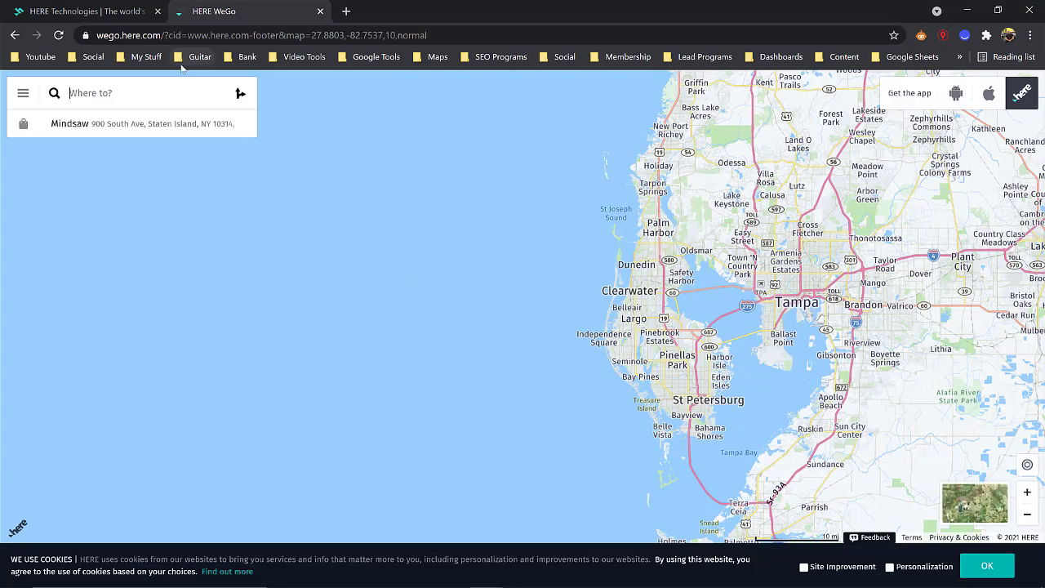
pyautogui.click(148, 123)
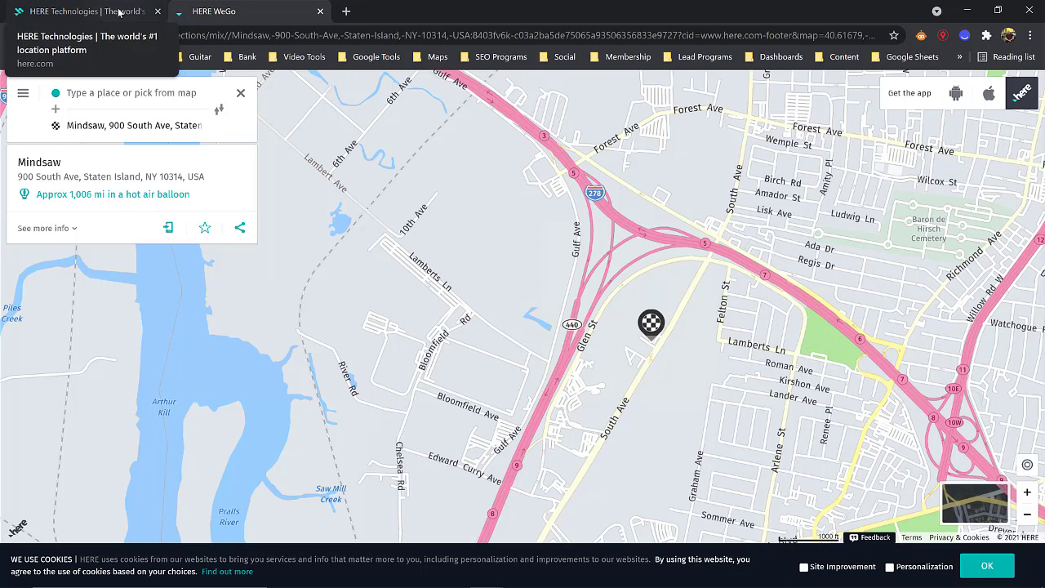
pyautogui.click(119, 11)
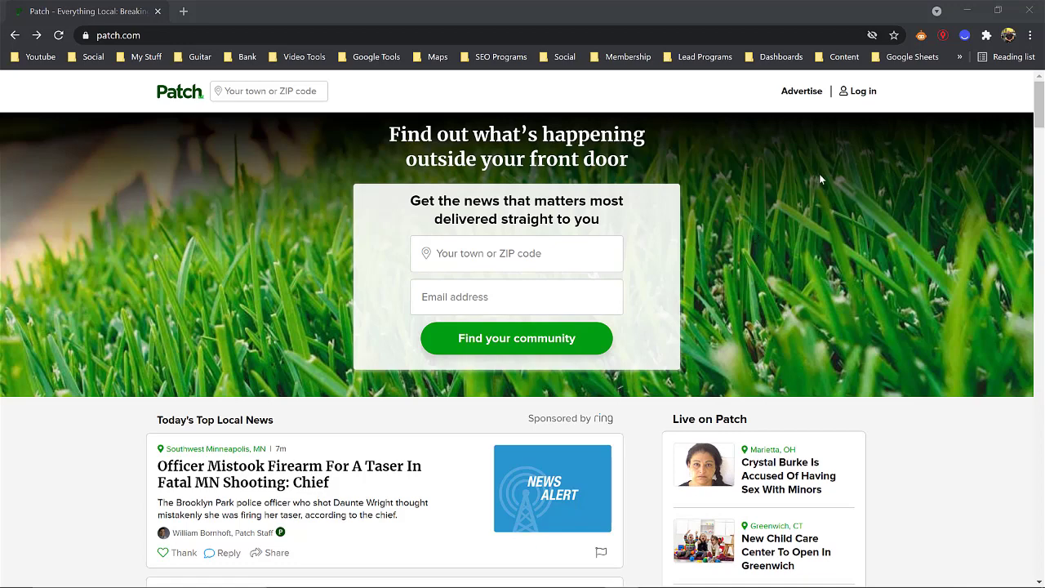
# Sign in to Patch with the saved credentials and open the Largo, FL Classifieds
pyautogui.click(860, 92)
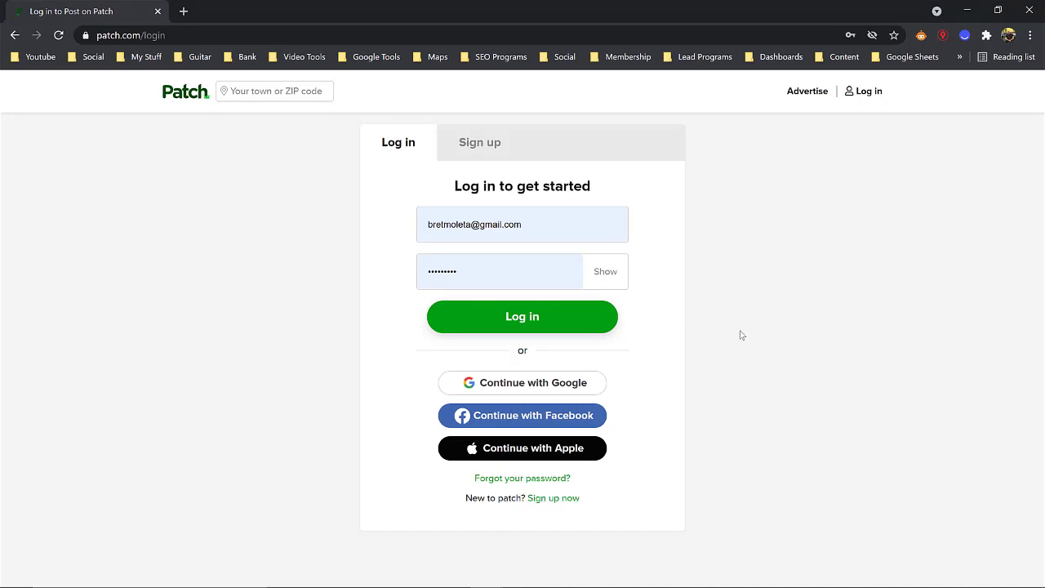
pyautogui.click(552, 323)
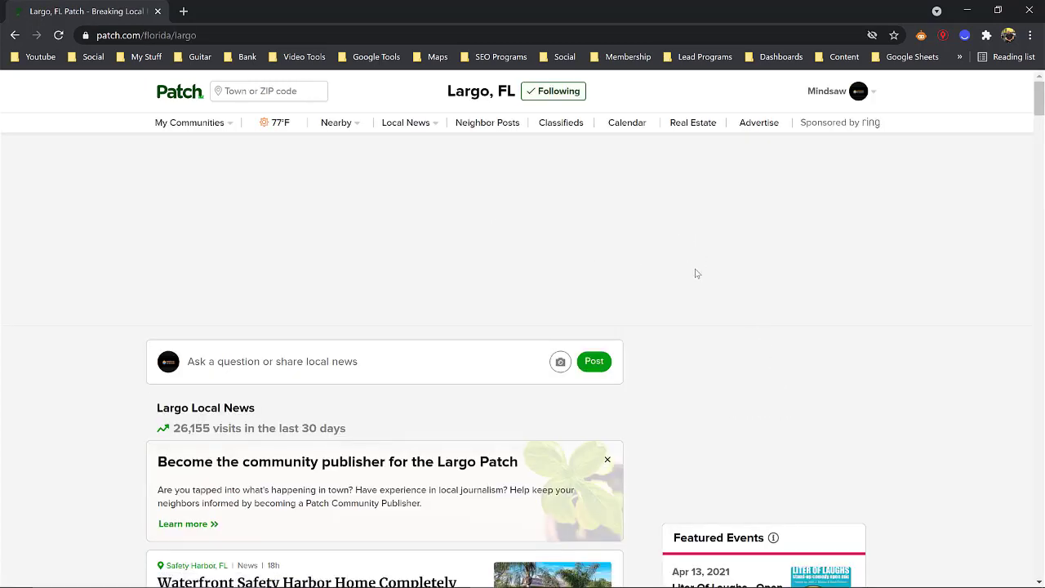
pyautogui.click(560, 124)
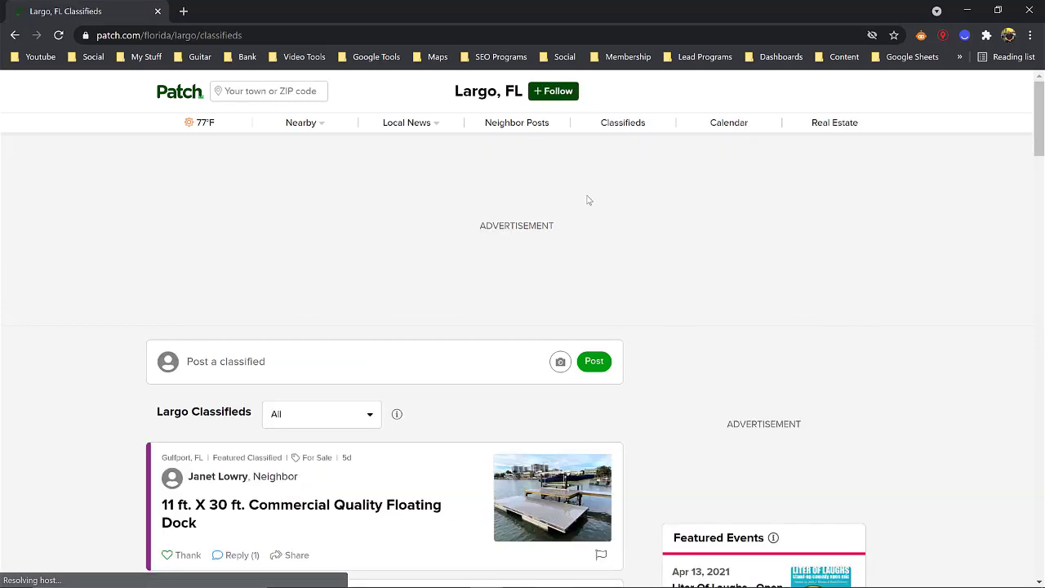
pyautogui.scroll(-2, 660, 303)
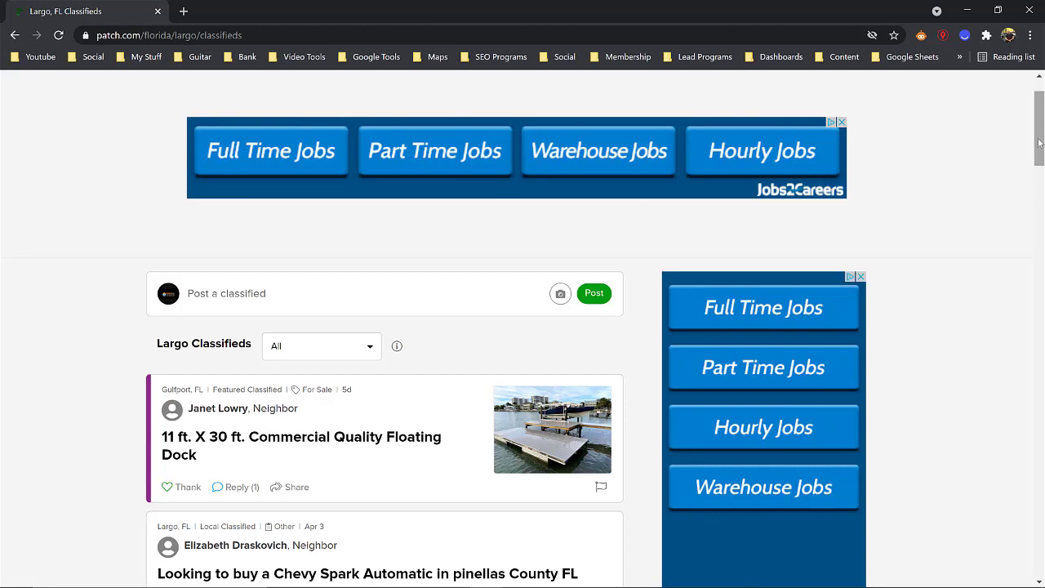
pyautogui.scroll(1, 1038, 143)
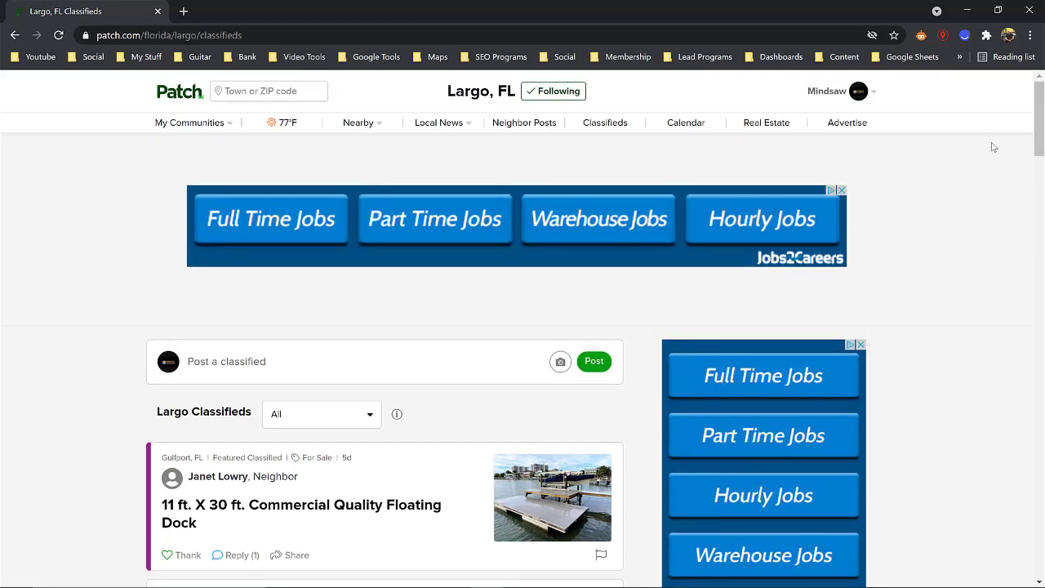